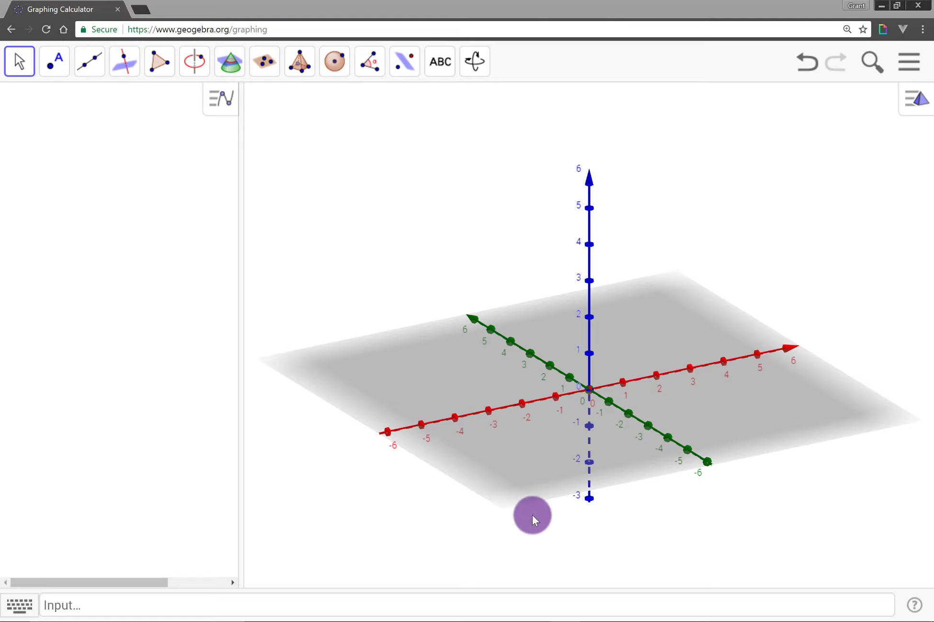
Enter f(x,y) = cos(x) + sqrt(y) in the Input bar.
left_click(548, 604)
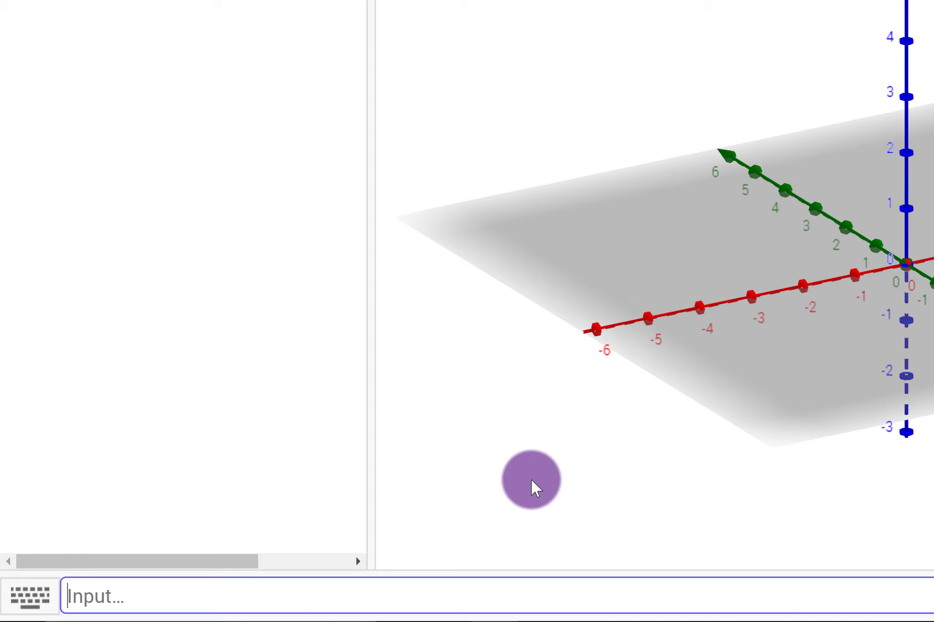
type("f(x,y)")
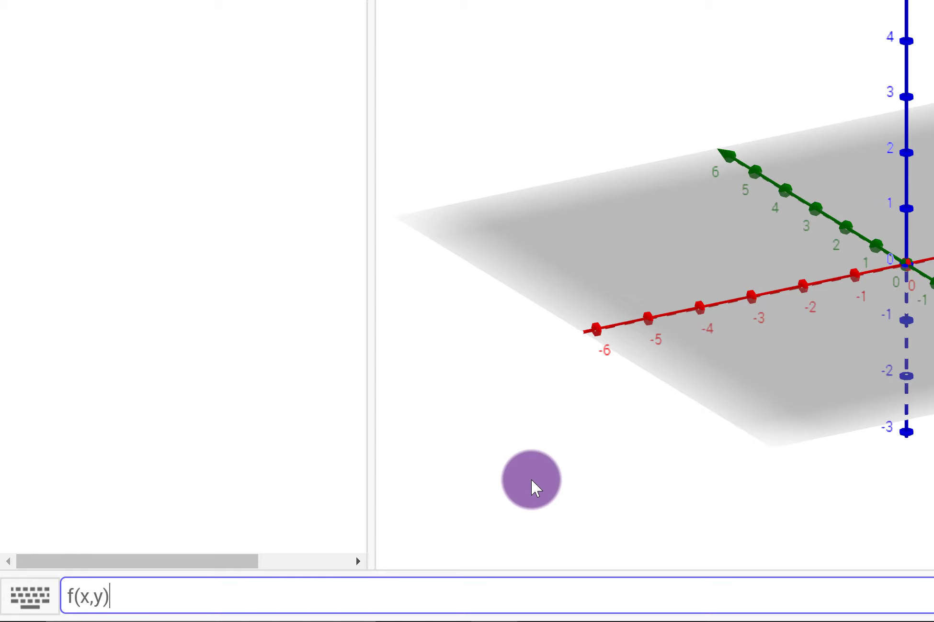
type(" = cos")
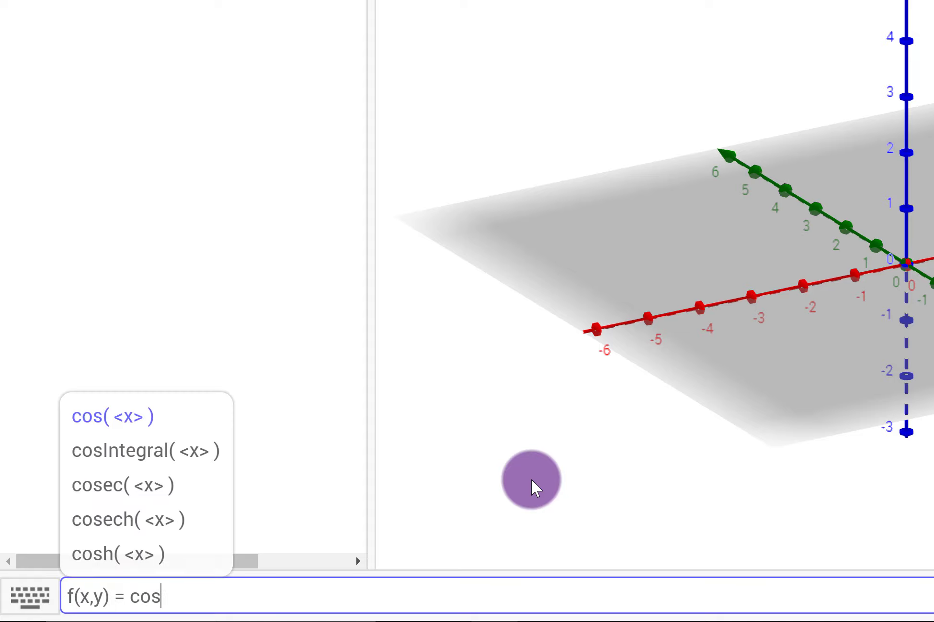
type("(x) + ")
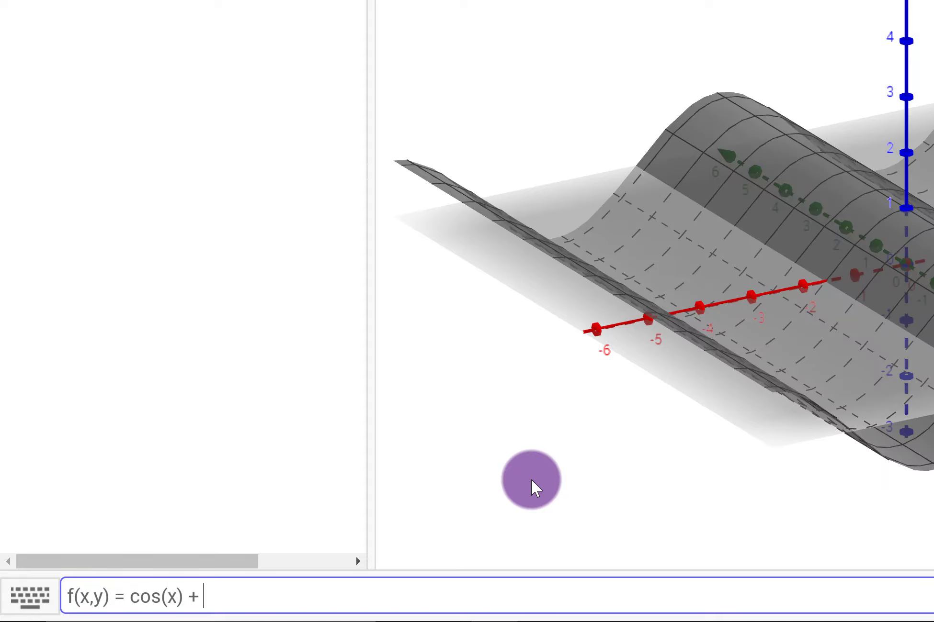
type("sqrt")
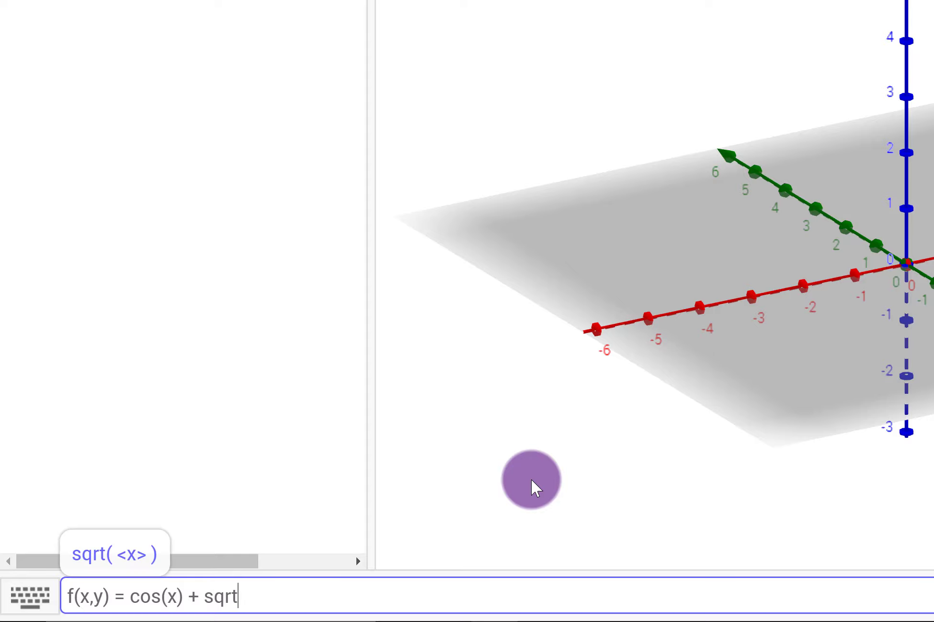
type("(y")
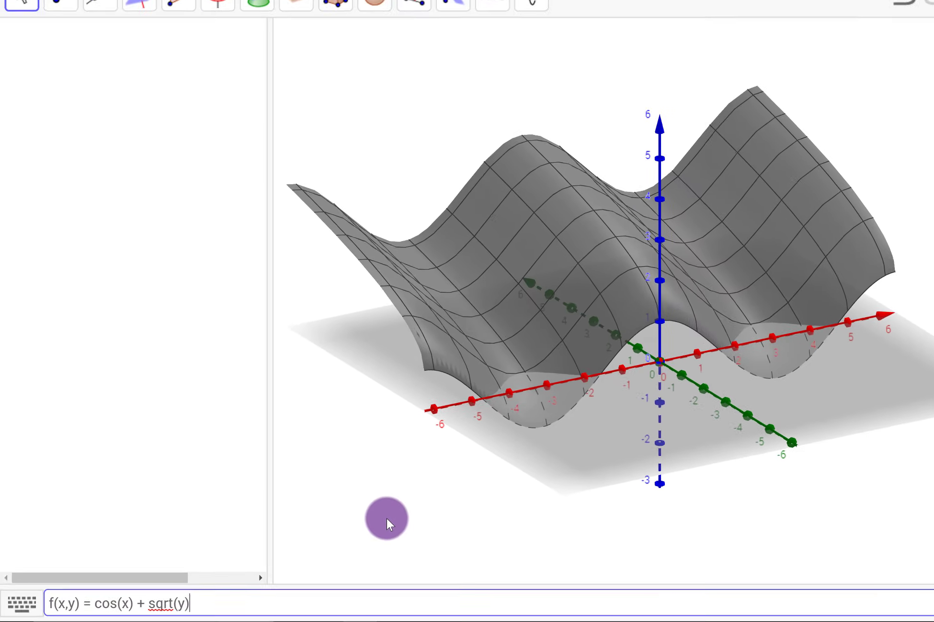
Plot surface f and rotate the scene to select it from the front.
key("Return")
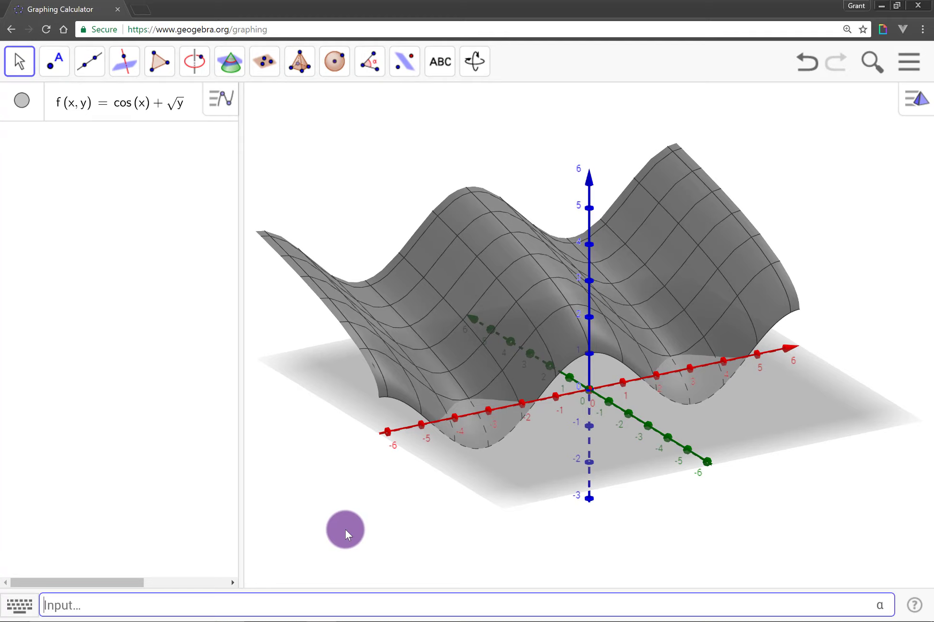
left_click_drag(352, 518, 683, 406)
left_click(555, 328)
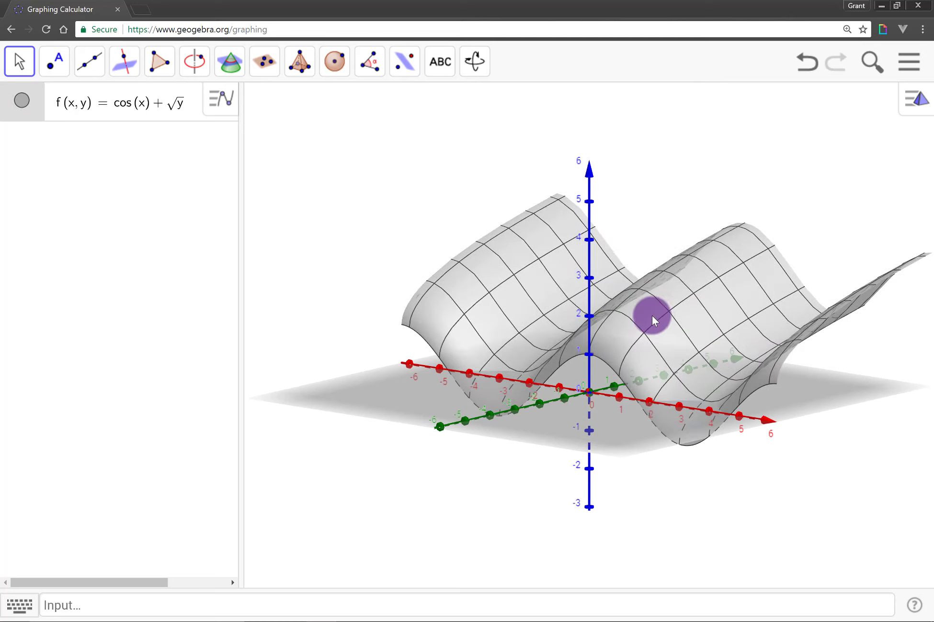
Colour the surface blue-purple with opacity 60, then reselect it after rotating.
left_click(914, 99)
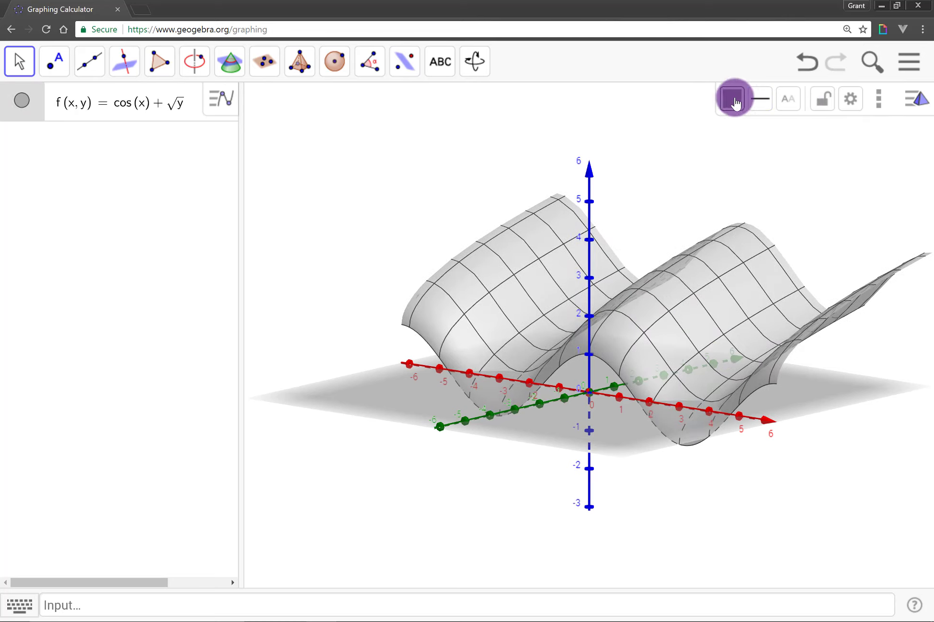
left_click(732, 99)
left_click(766, 134)
left_click_drag(802, 181, 790, 180)
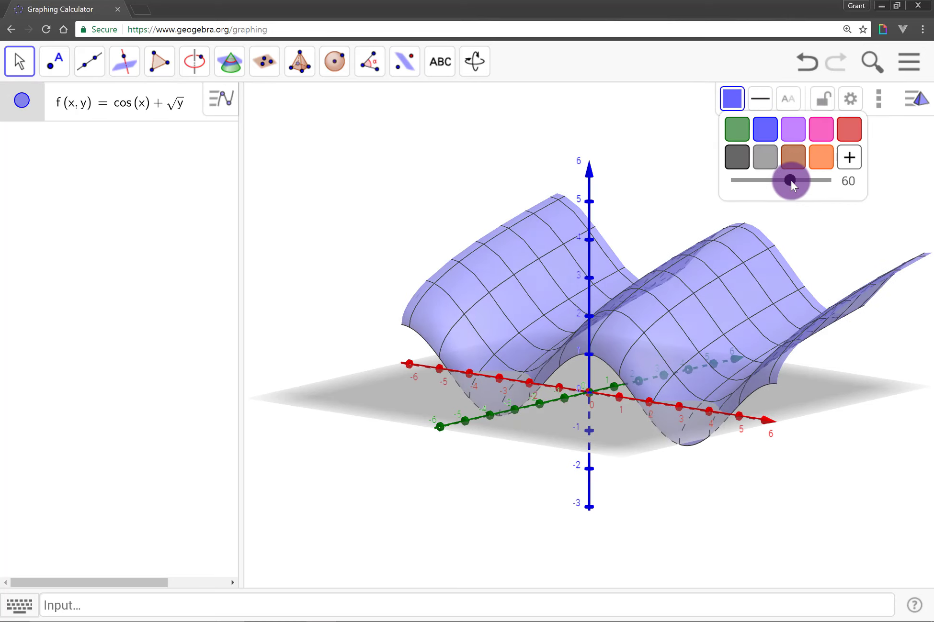
mouse_move(628, 432)
left_mouse_down()
mouse_move(636, 458)
mouse_move(619, 463)
mouse_move(442, 443)
mouse_move(433, 459)
mouse_move(670, 439)
mouse_move(600, 446)
mouse_move(633, 432)
left_mouse_up()
left_click(649, 328)
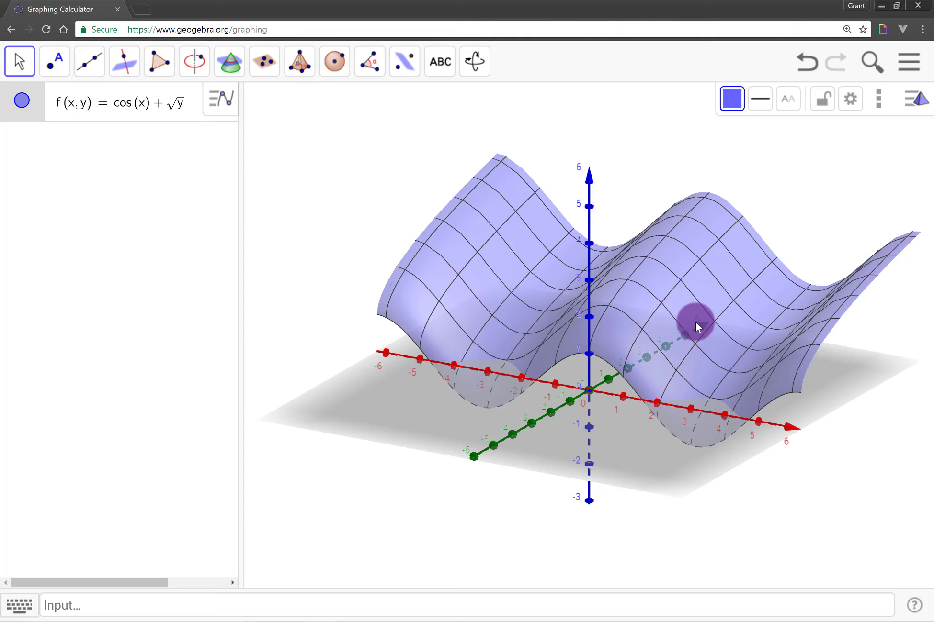
Delete the selected surface f(x,y) = cos(x) + √y with the Delete key.
key("Delete")
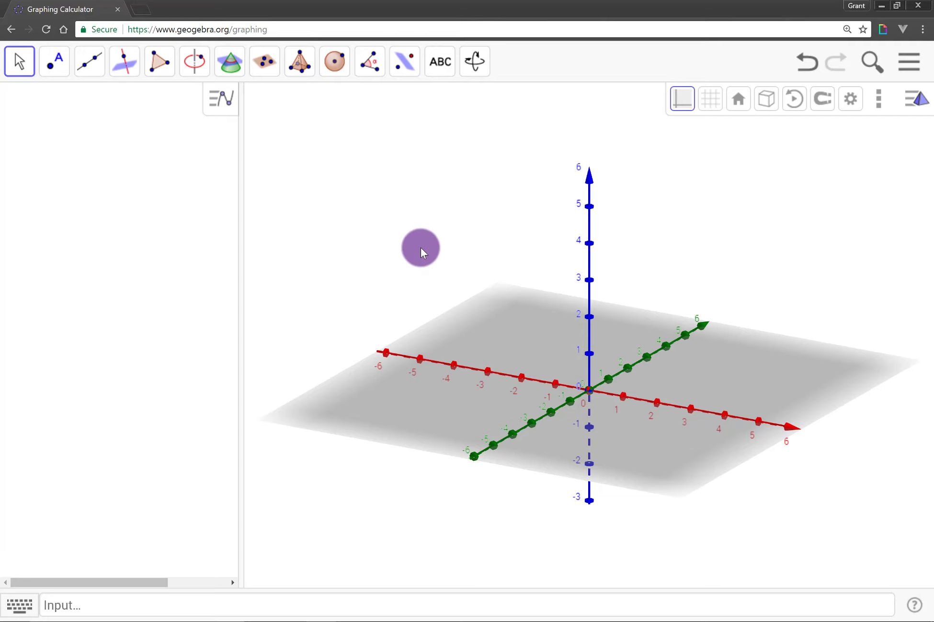
Type Curve in the Input bar to list its syntax forms, then select the word.
left_click(384, 603)
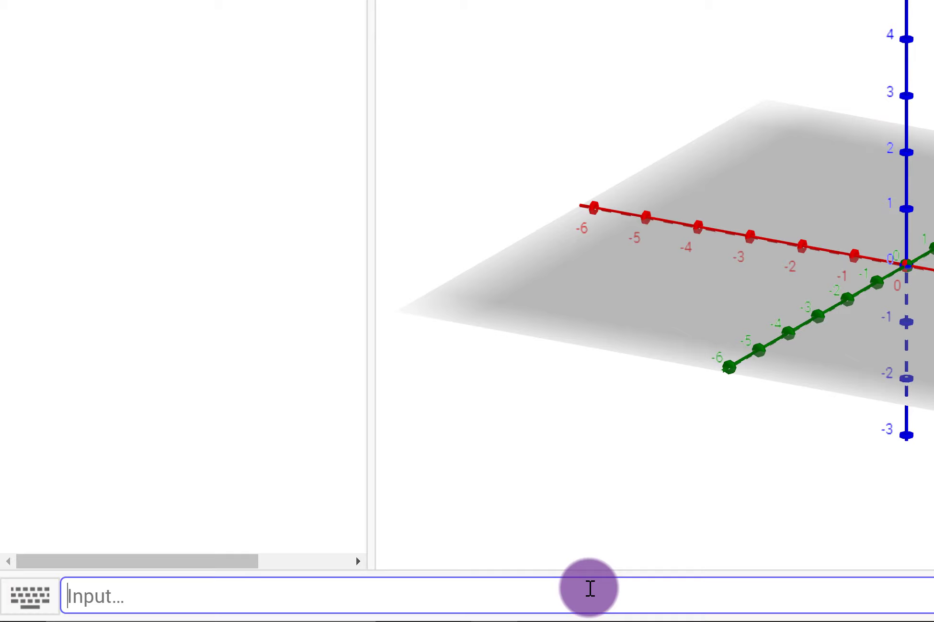
type("Curve")
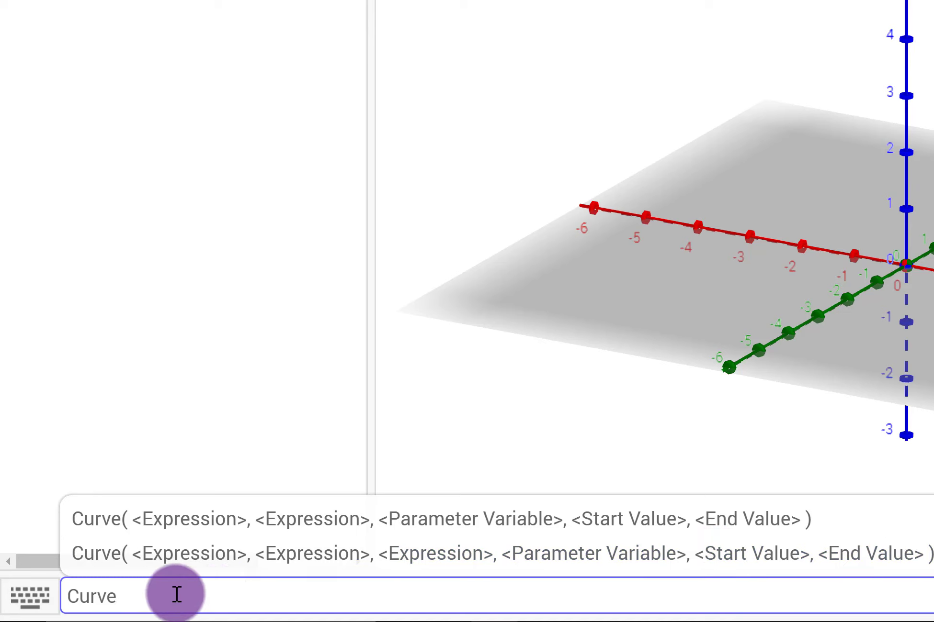
double_click(62, 594)
Replace the word with C = Curve(cos(3t), sin(3t), t, t, 0, 2pi).
mouse_move(271, 610)
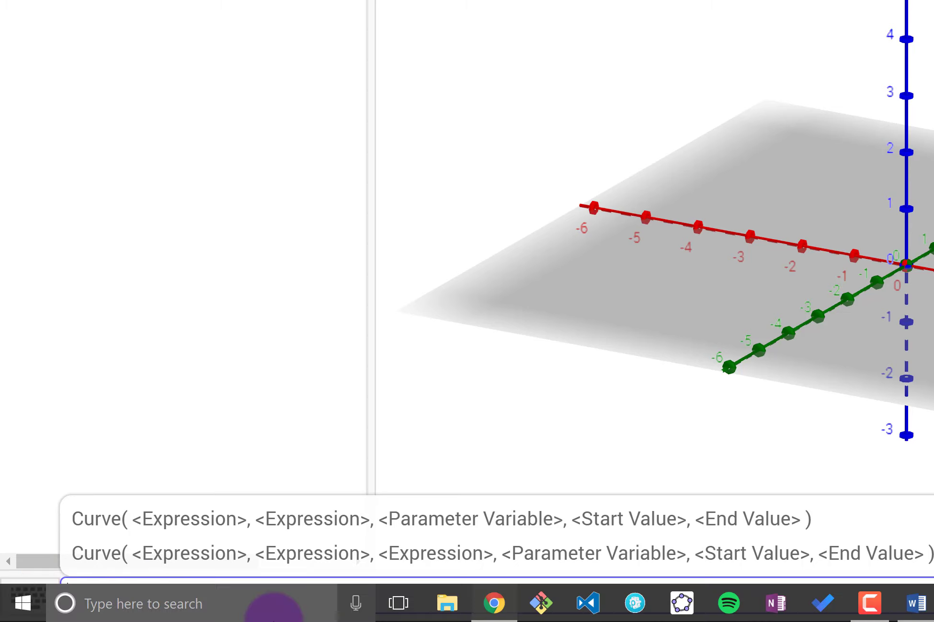
key("BackSpace")
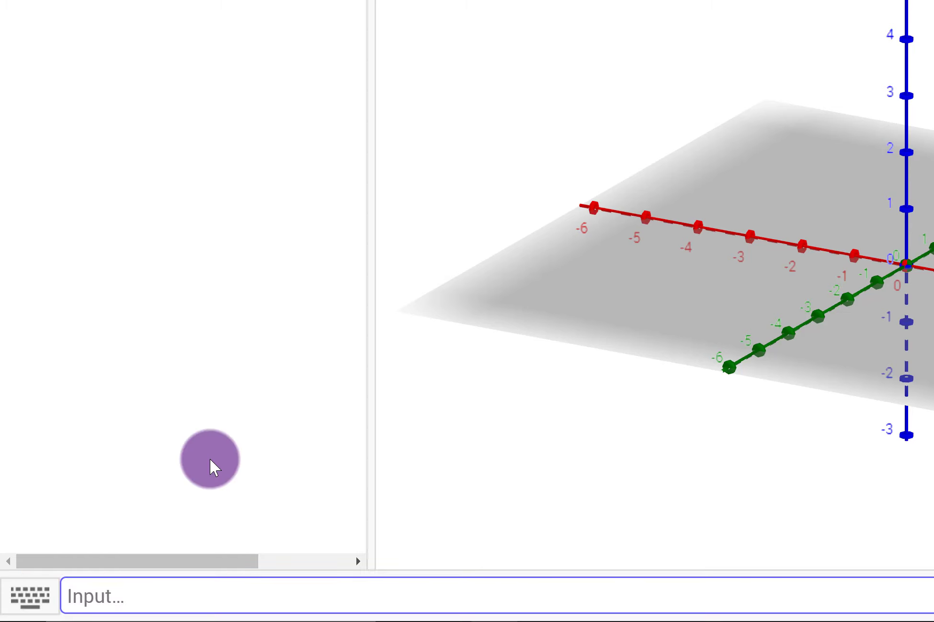
type("C = Curve( ")
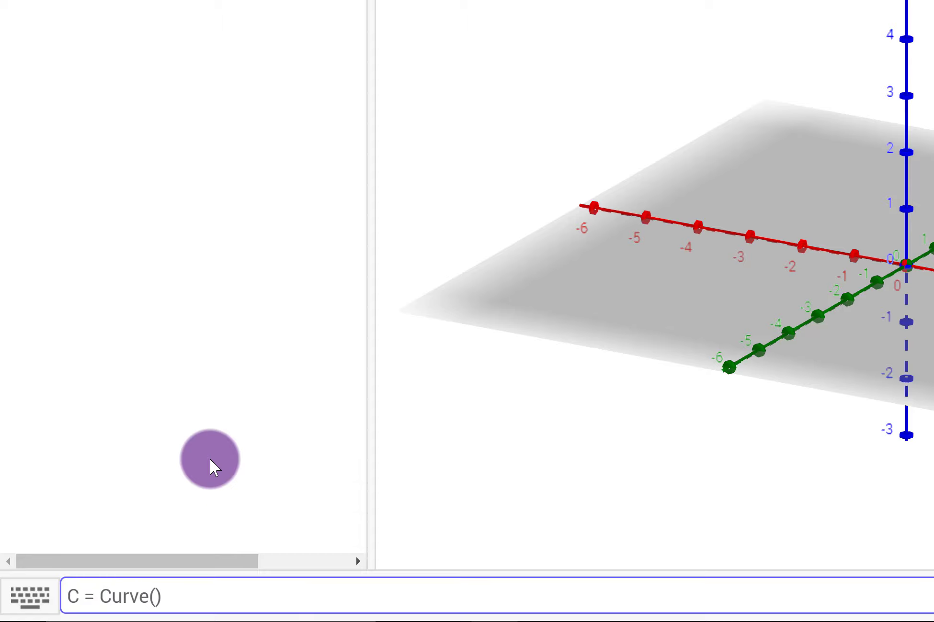
type("cos(3t), ")
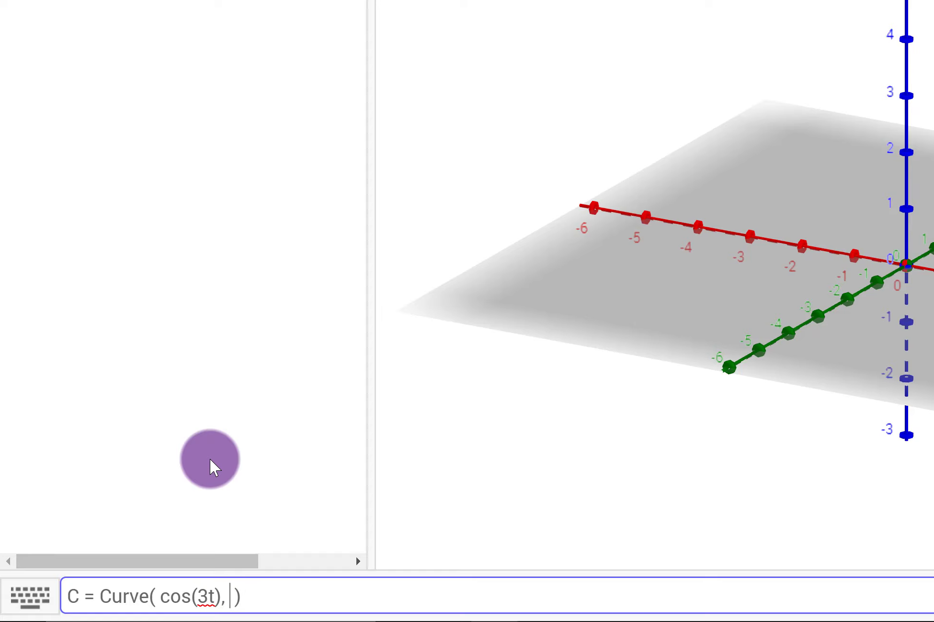
type("sin(")
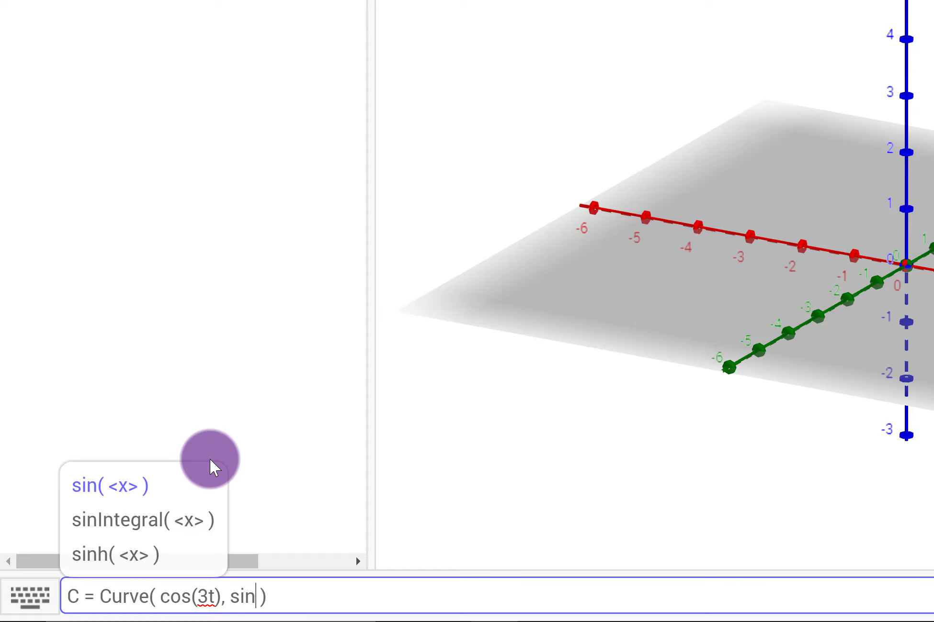
type("3t), t")
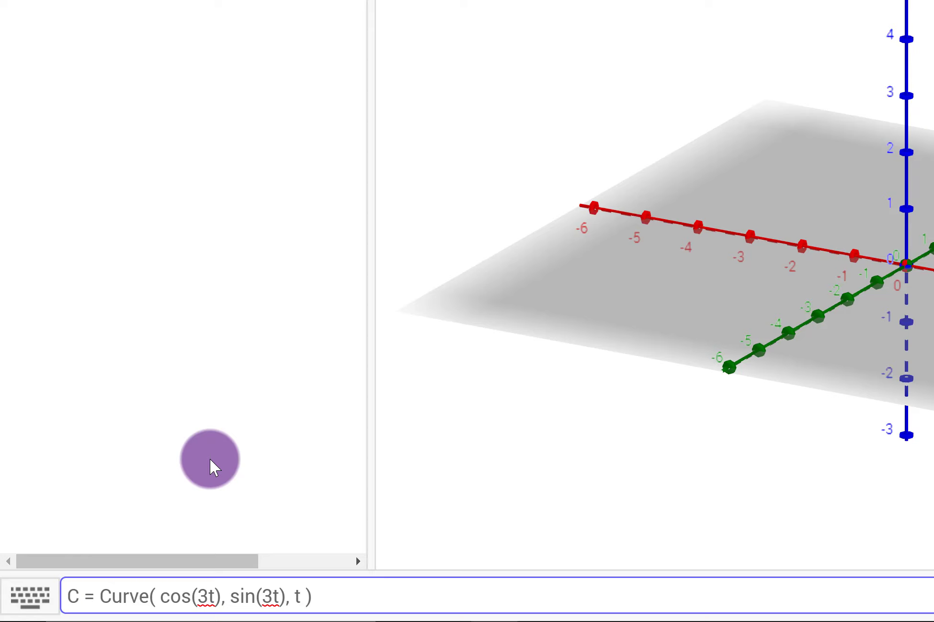
type(", t, 0, 2pi")
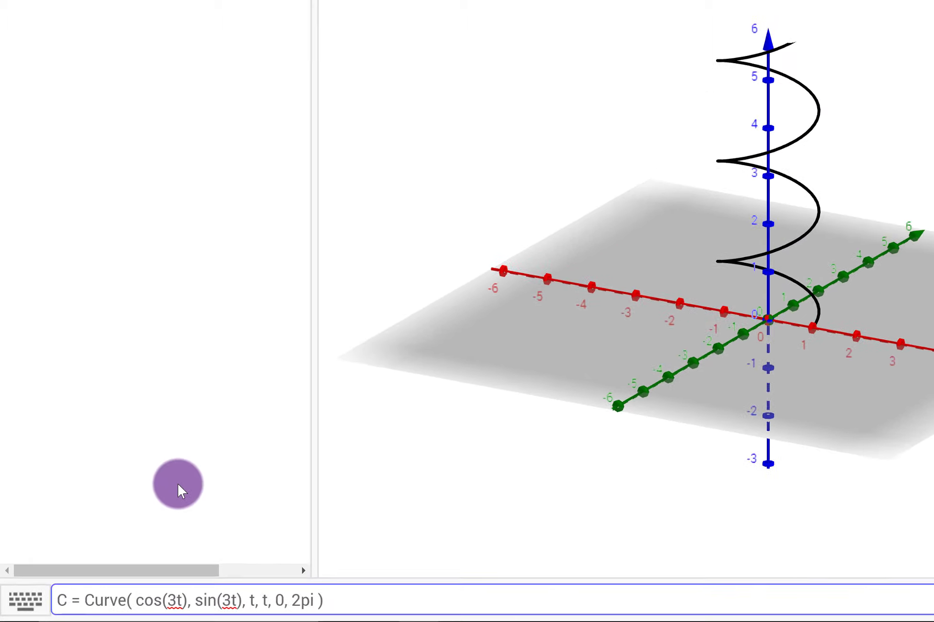
Create helix C, rotate it upright, and widen the algebra list slightly.
key("Return")
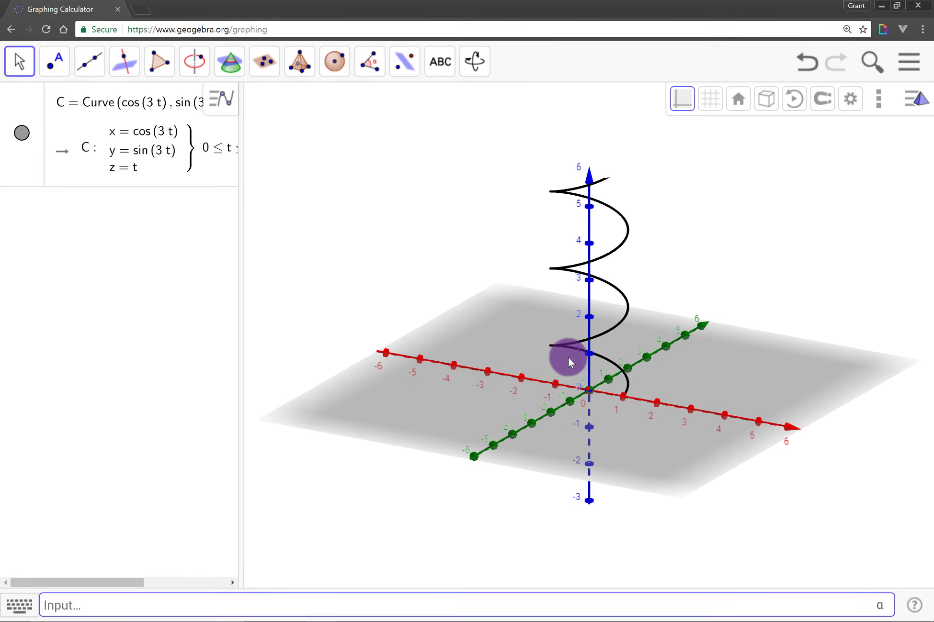
left_click_drag(578, 384, 617, 386)
left_click(187, 196)
left_click_drag(242, 240, 341, 269)
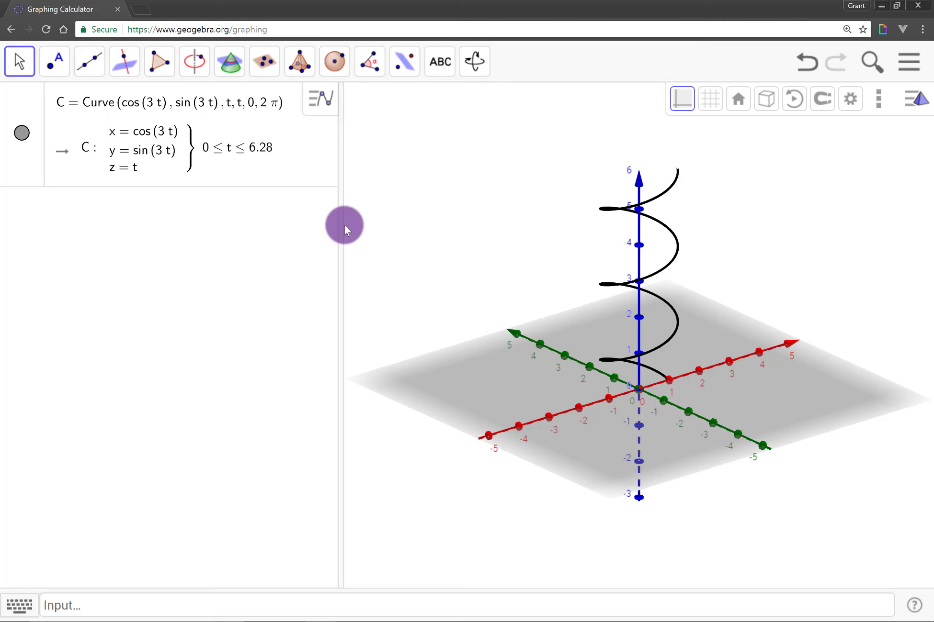
left_click_drag(340, 225, 261, 229)
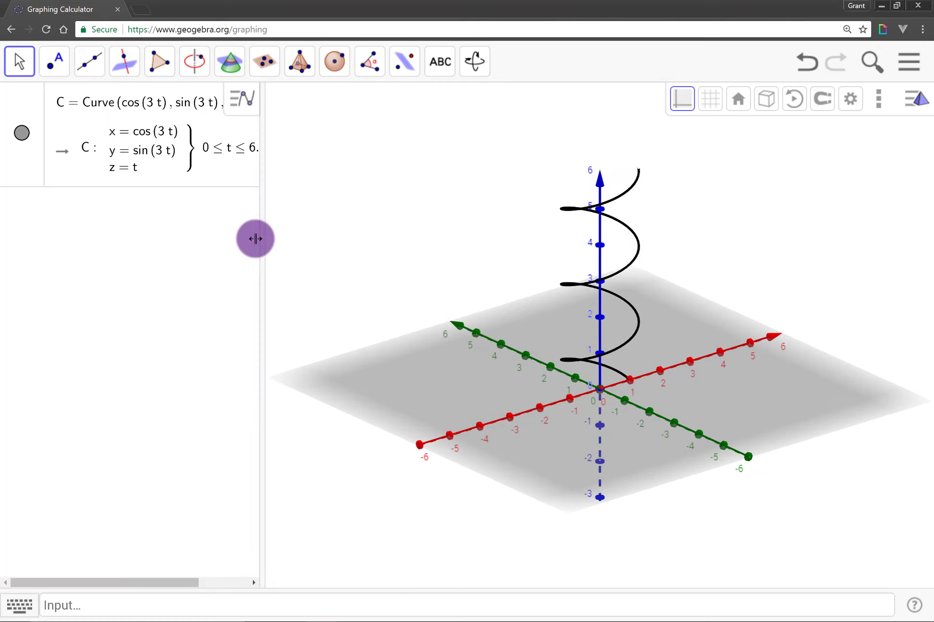
Delete curve C from its right-click menu in the Algebra view.
right_click(25, 182)
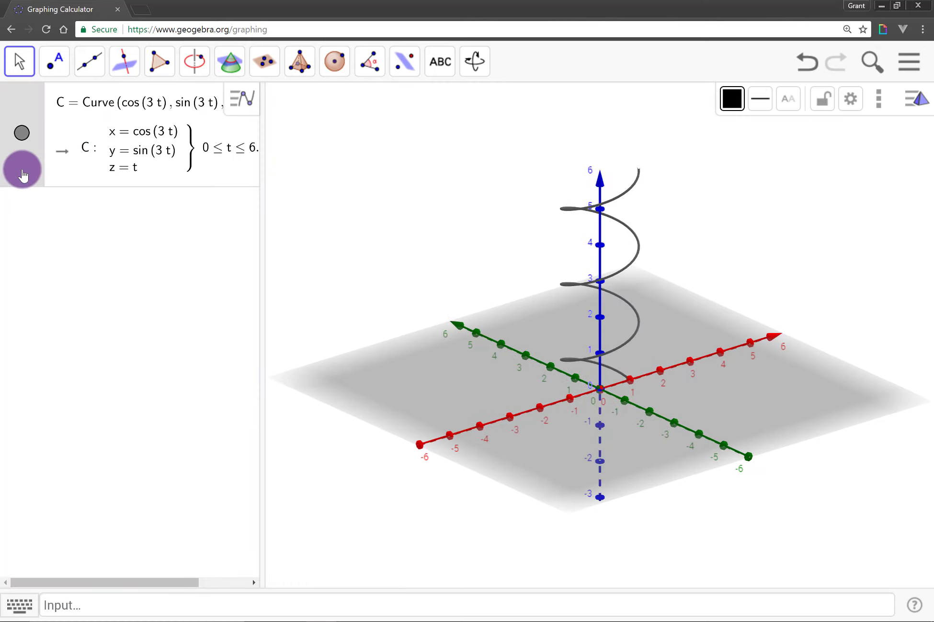
left_click(65, 283)
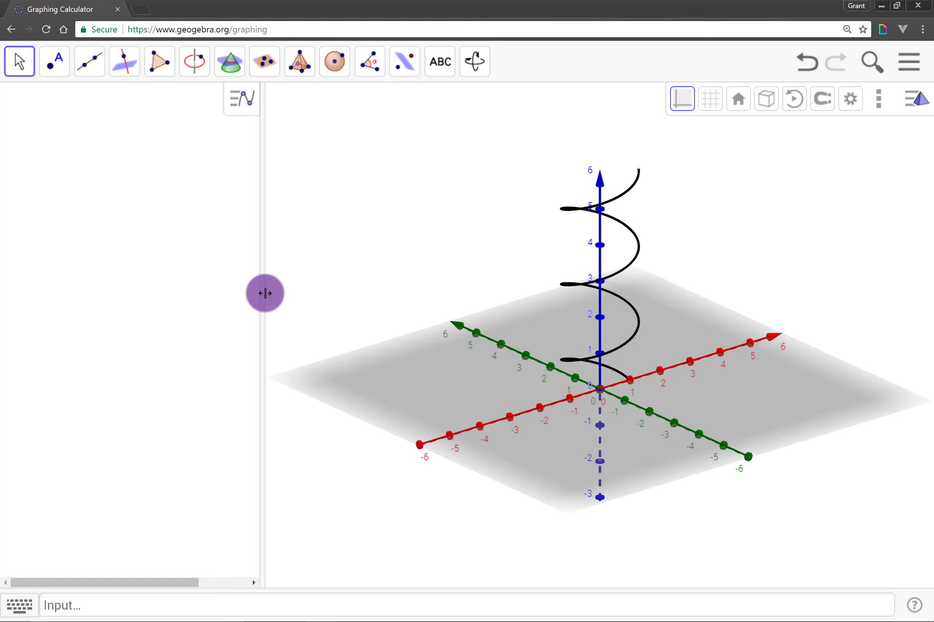
Create cylinder S = Surface(2*cos(u), 2*sin(u), v, u, 0, 2pi, v, 0, 4).
left_click_drag(262, 294, 253, 306)
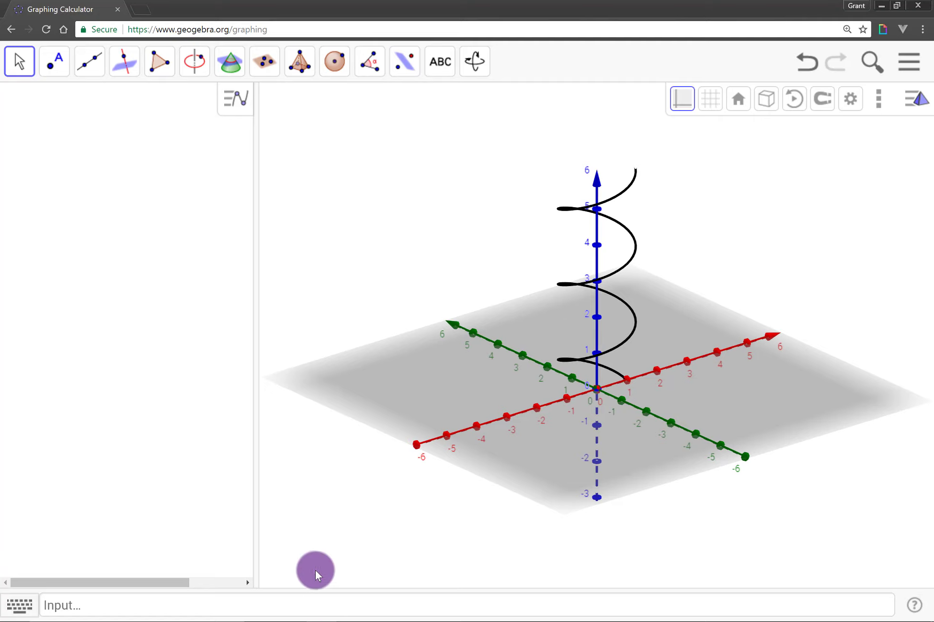
left_click(325, 602)
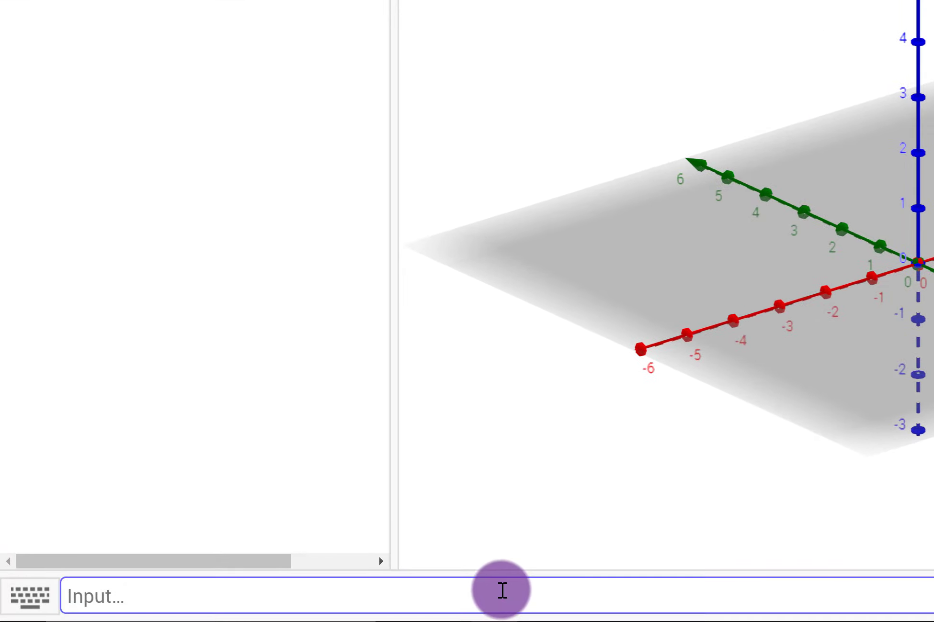
type("S = Surface")
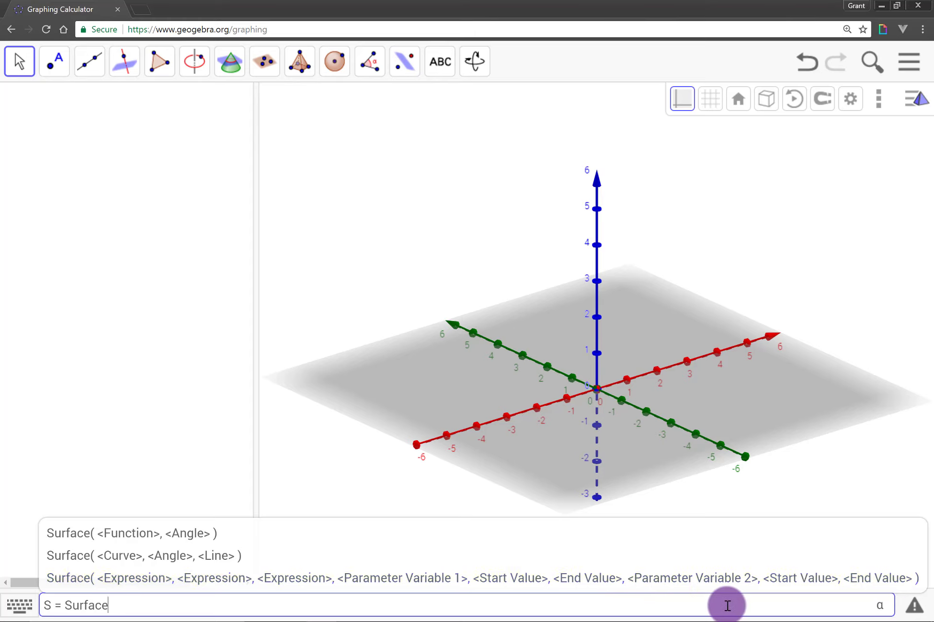
type("(")
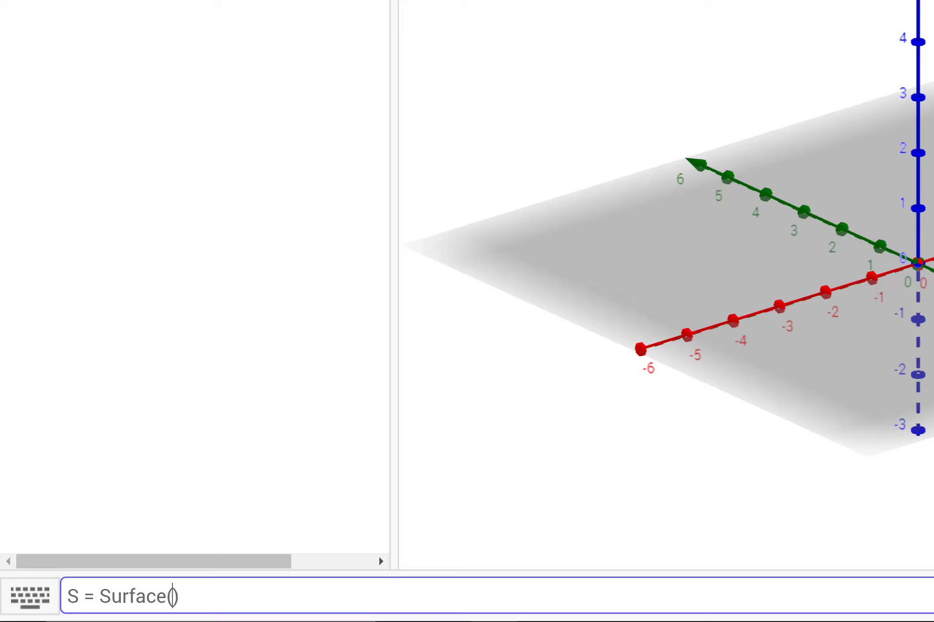
type("2")
type("*cos(u), ")
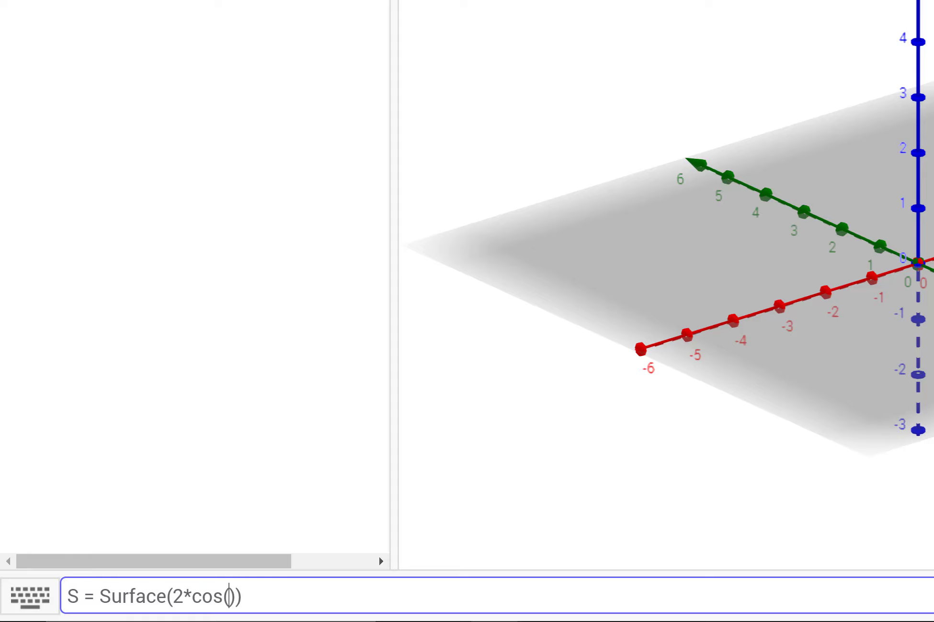
type("2*sin(u")
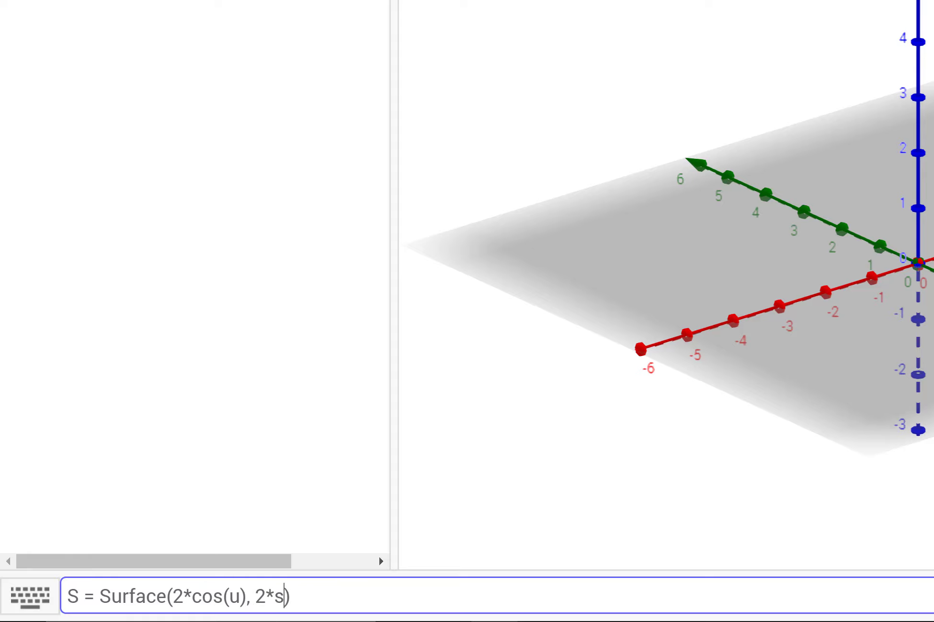
type("), v")
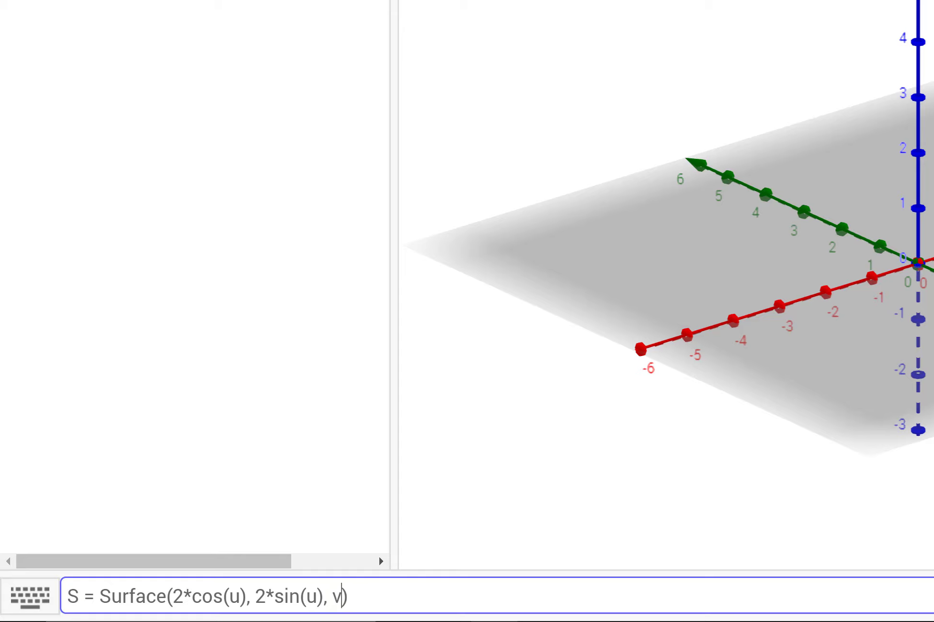
type(", u")
type(", 0,")
type(" 2pi, ")
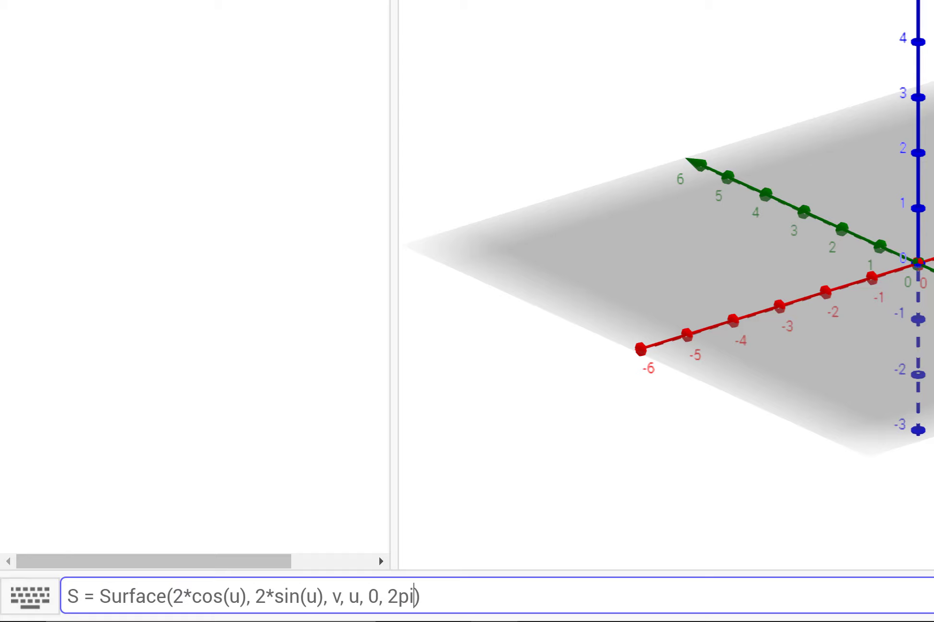
type("v, 0, 4")
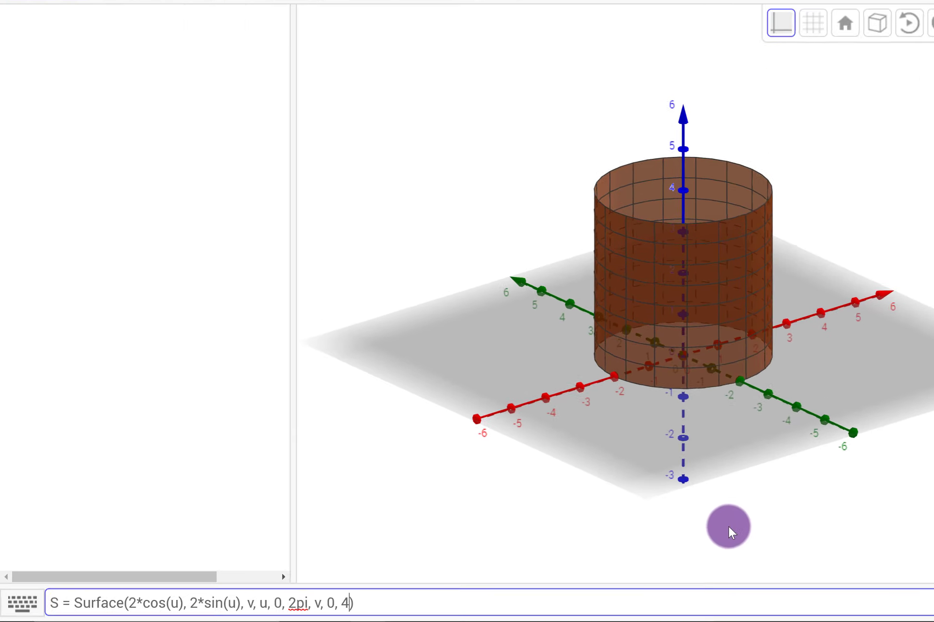
key("Return")
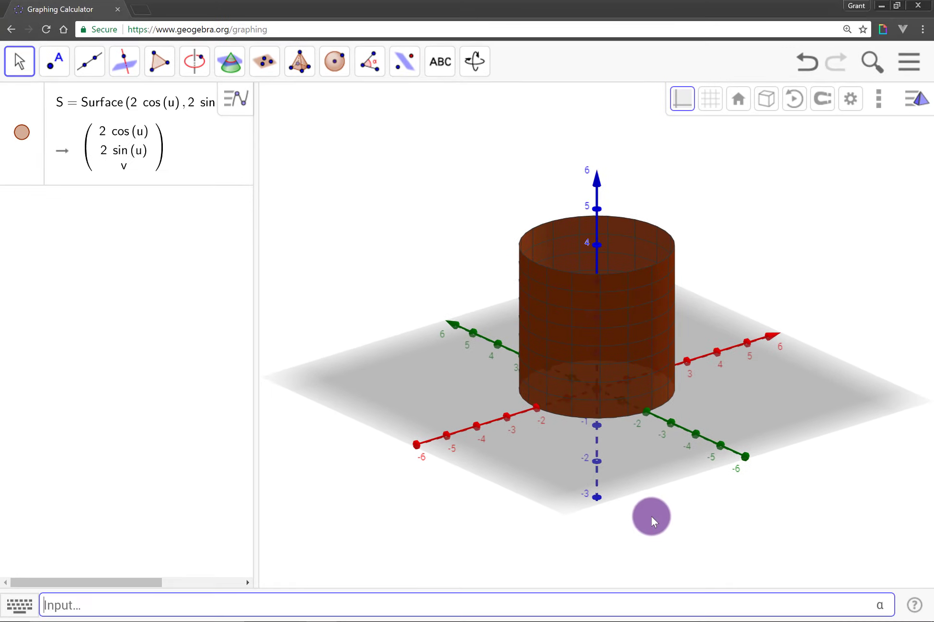
Deselect cylinder S and rotate the 3D scene around the vertical axis.
left_click(647, 517)
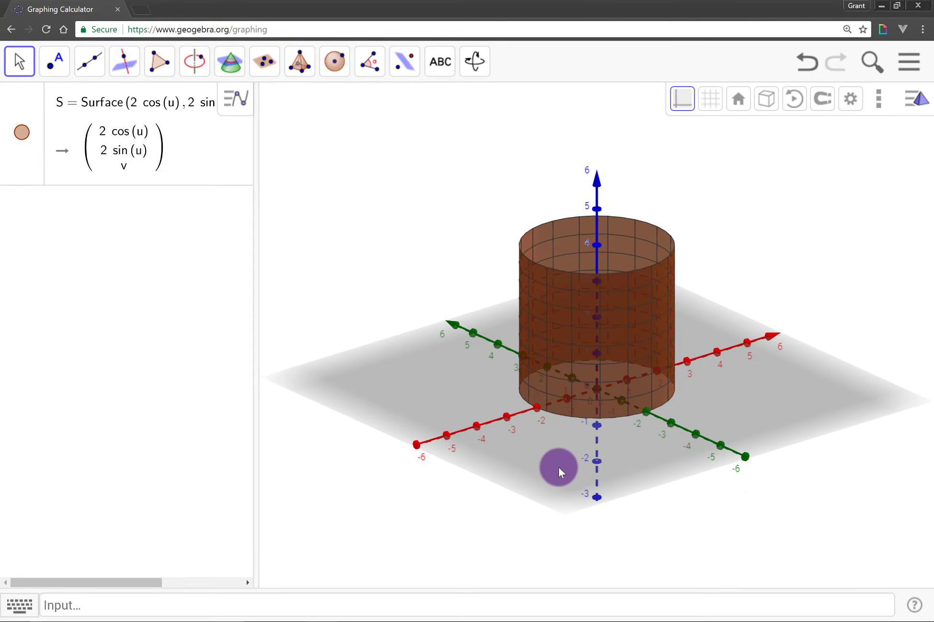
left_click_drag(559, 469, 672, 471)
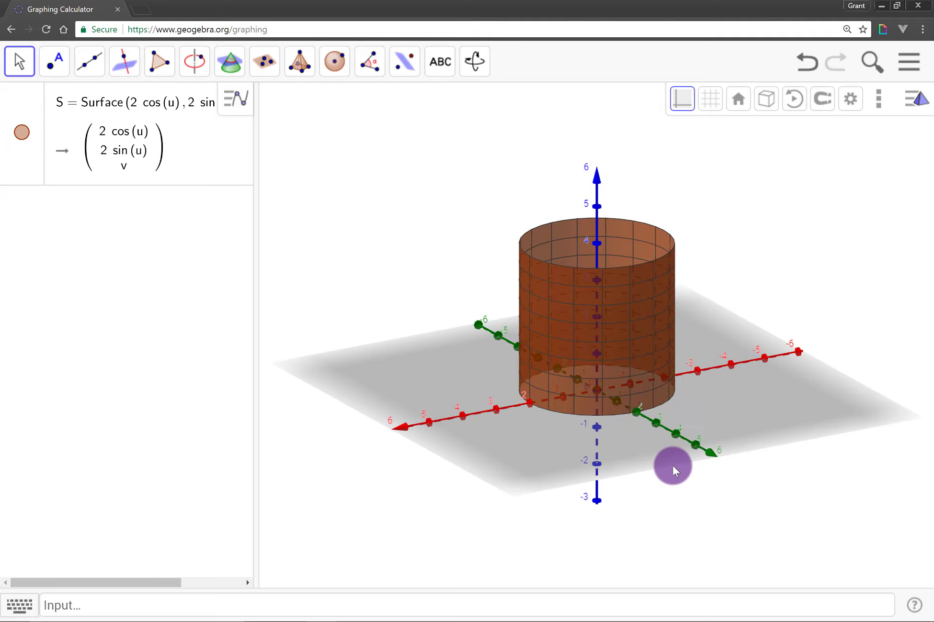
Type Top = Surface(v*cos(u), v*sin(u), 4, u, 0, 2pi, v, 0, 2) in the Input bar.
left_click(432, 605)
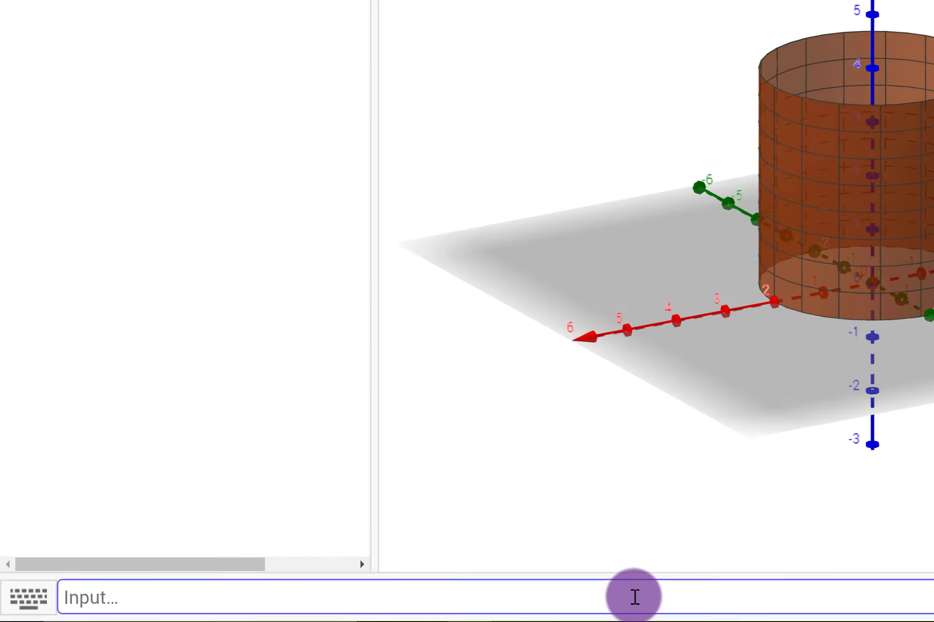
type("Top = Surface(")
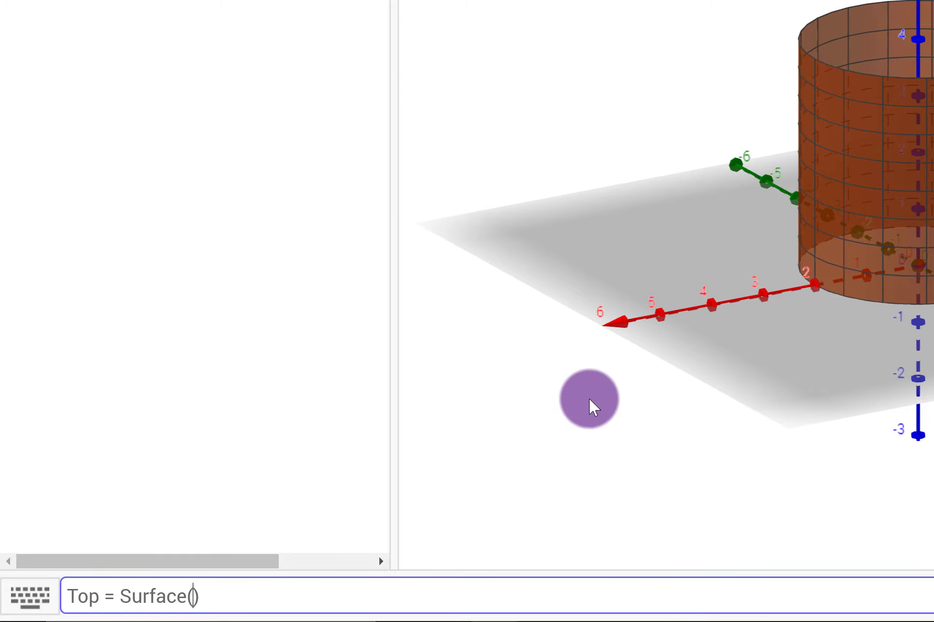
type("v*")
type("cos(u), ")
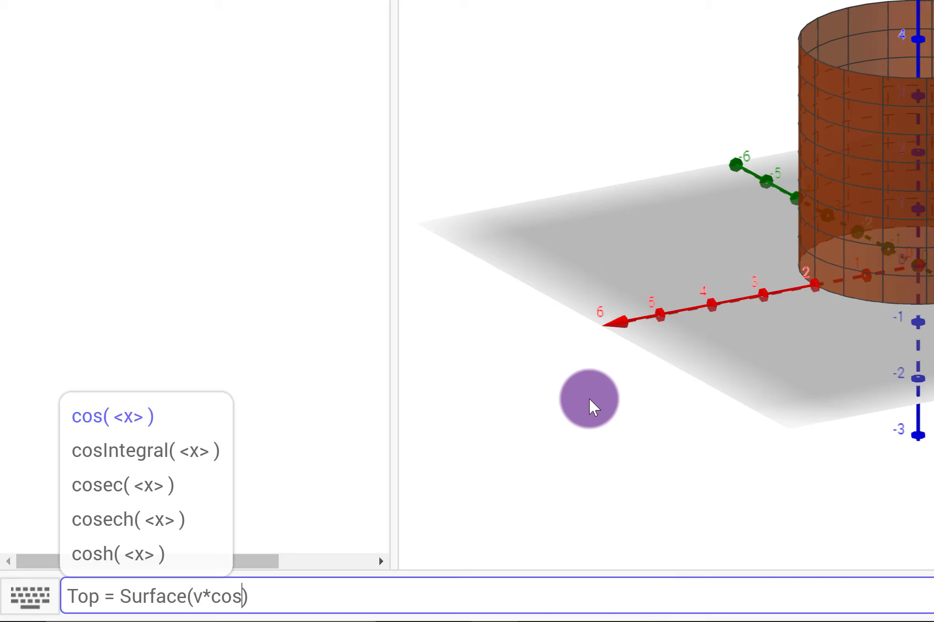
type("v*sin(u),")
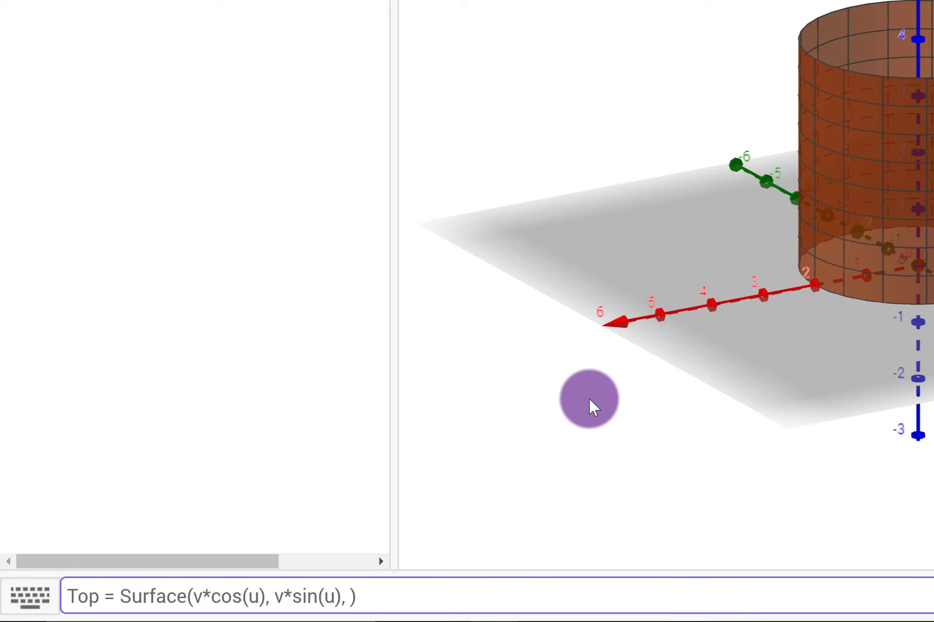
type(" 4, u, 0, 2pi, v, 0, 2")
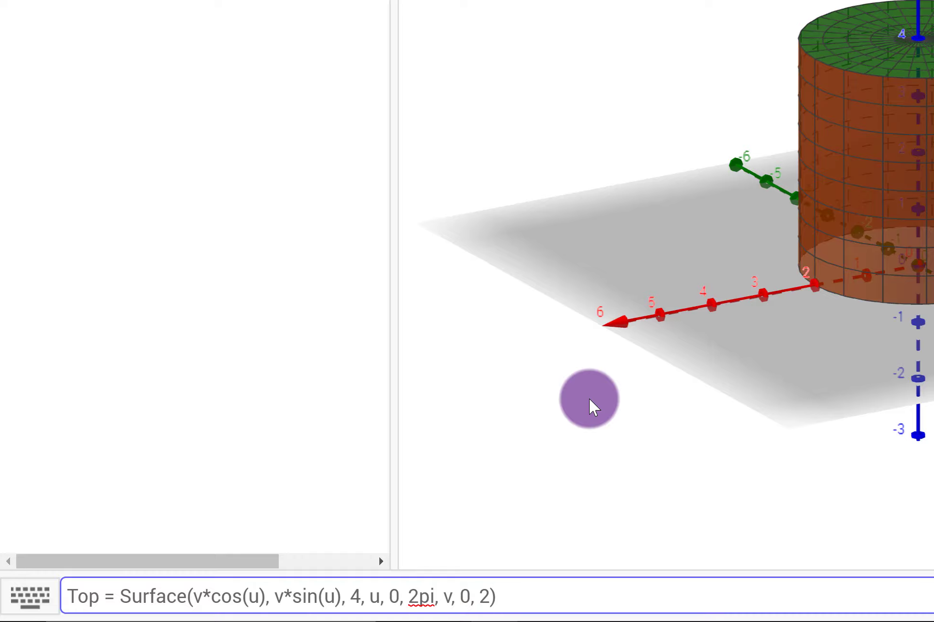
Enter the Top disc Surface(v·cos(u), v·sin(u), 4, u, 0, 2π, v, 0, 2), then rotate and tilt toward the cylinder top.
key("Return")
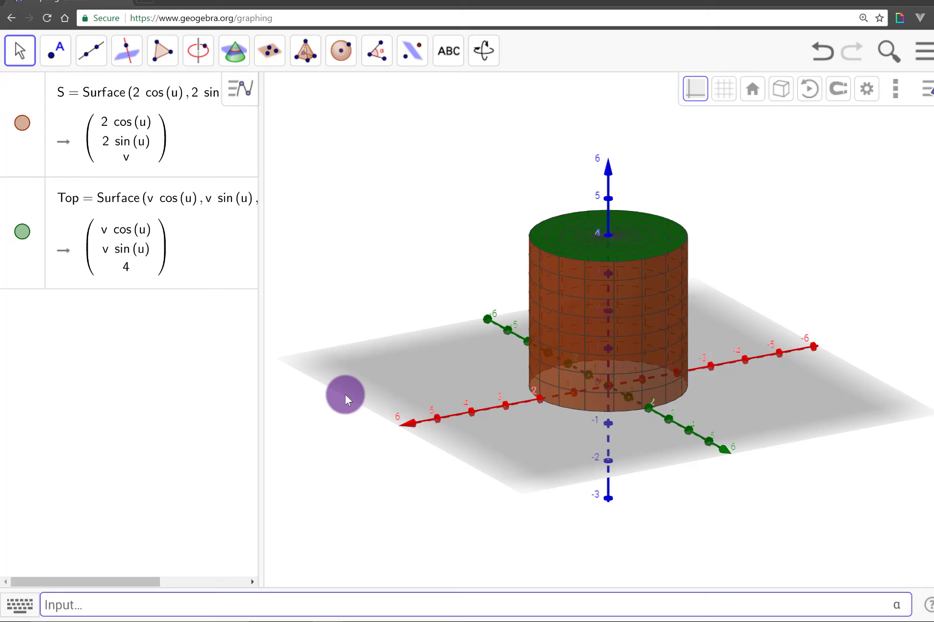
left_click_drag(451, 481, 537, 477)
left_click(500, 598)
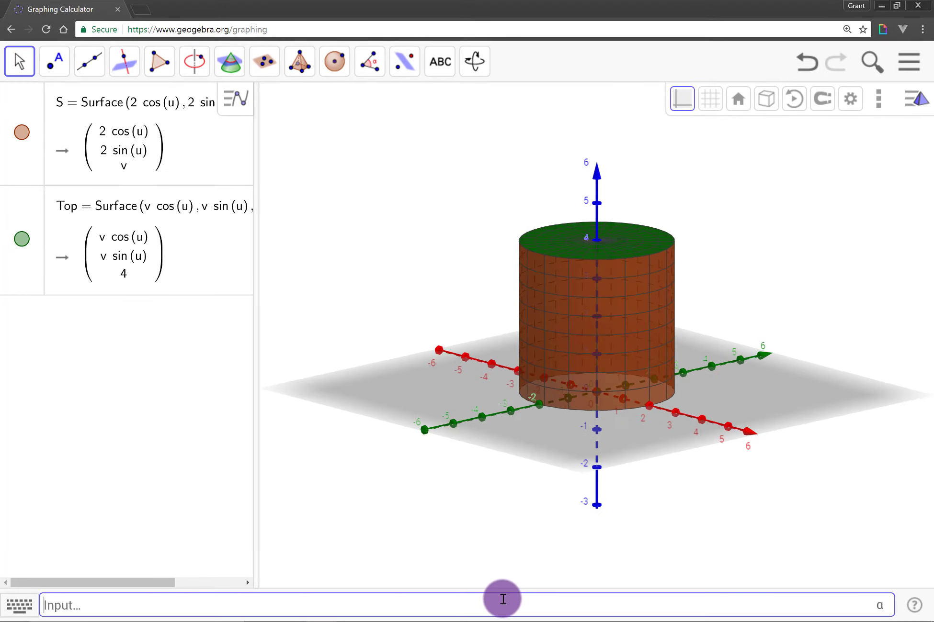
left_click(535, 458)
left_click_drag(570, 457, 628, 253)
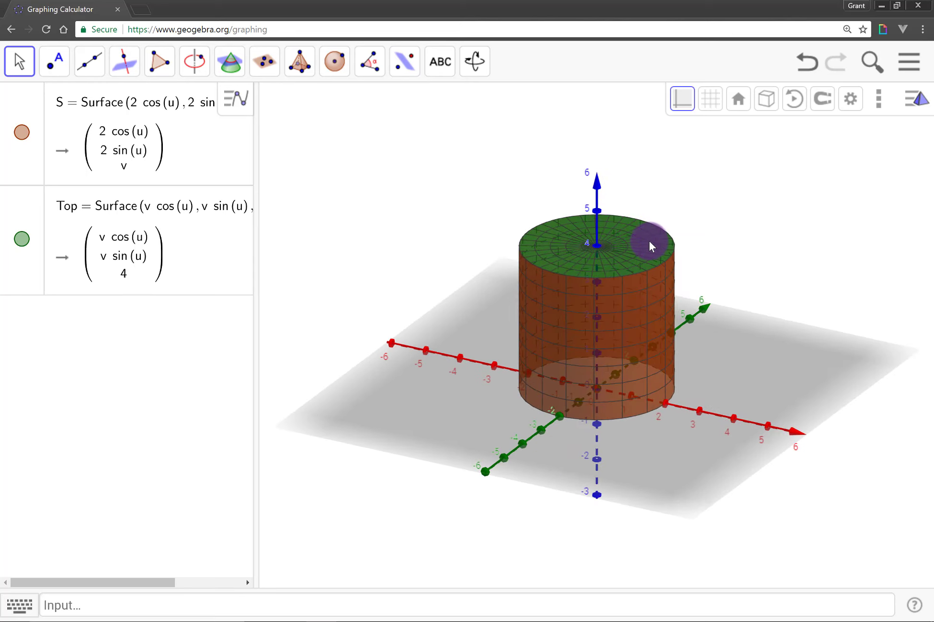
Select the Top disc and drag its line thickness slider down to 0.
left_click(20, 212)
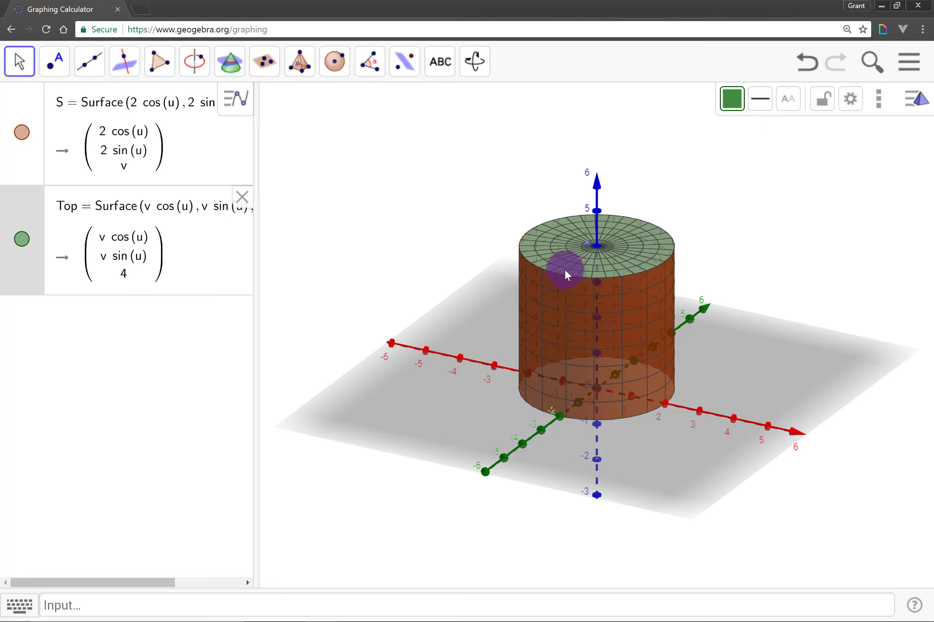
left_click(761, 99)
left_click(771, 153)
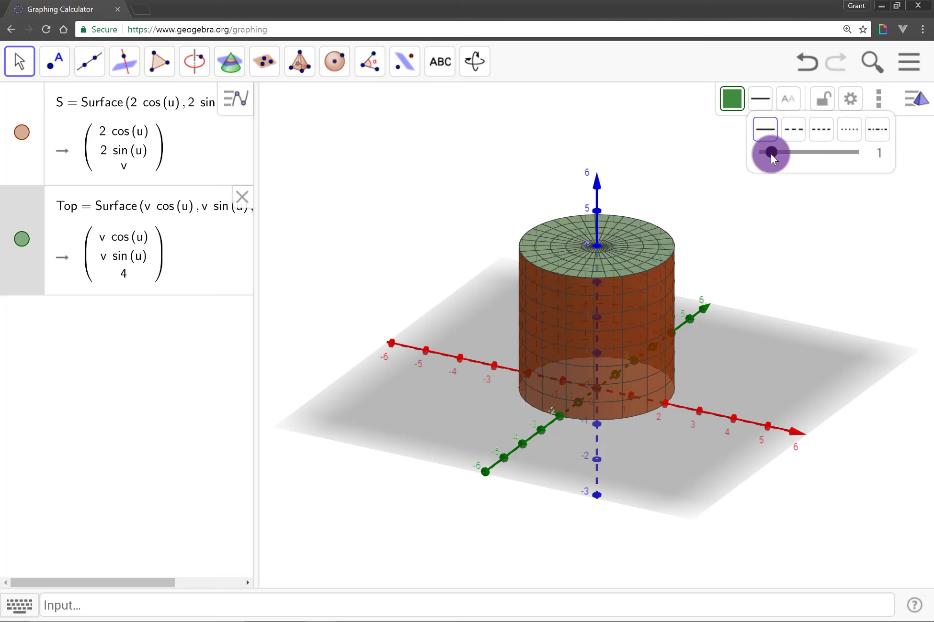
left_click_drag(770, 153, 763, 154)
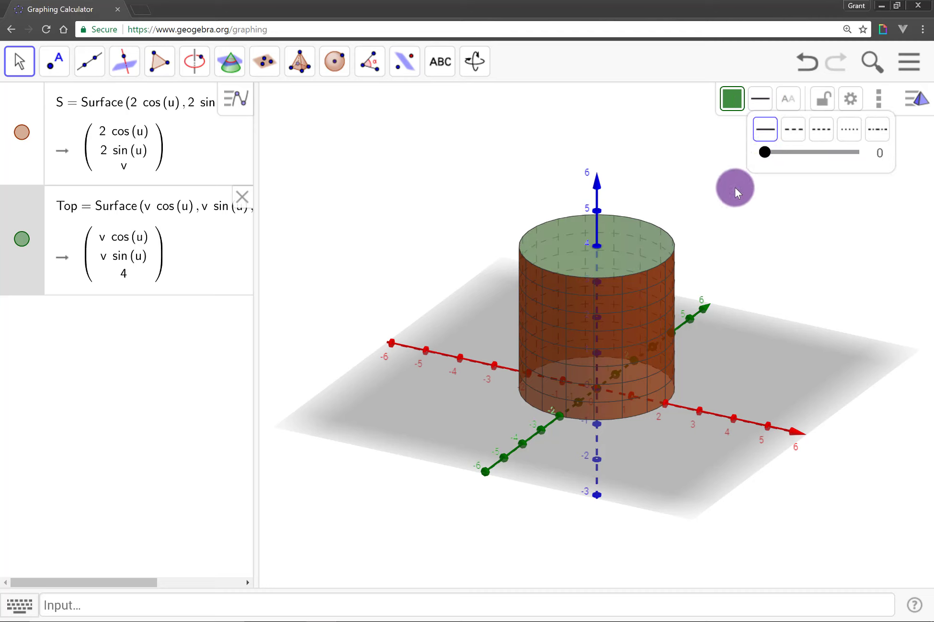
Set cylinder S's line thickness to 0, deselect it, and tilt the view to look down.
left_click(32, 165)
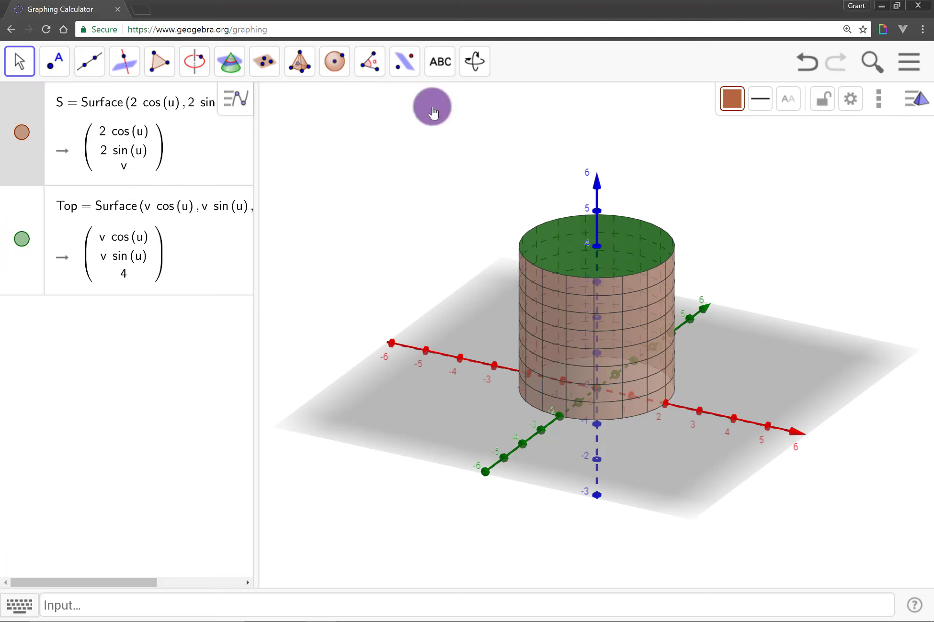
left_click(760, 102)
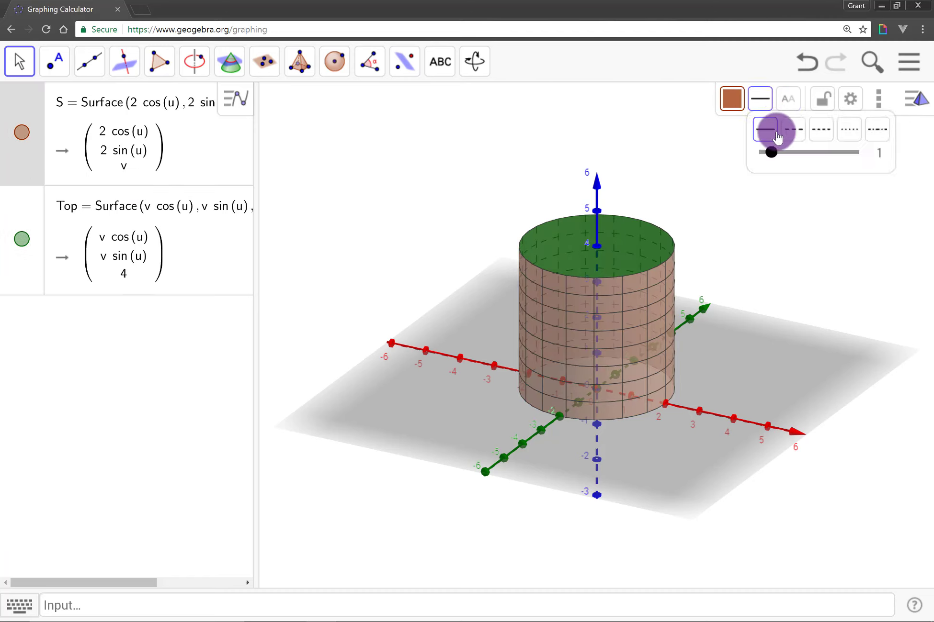
left_click_drag(770, 152, 748, 152)
left_click(440, 292)
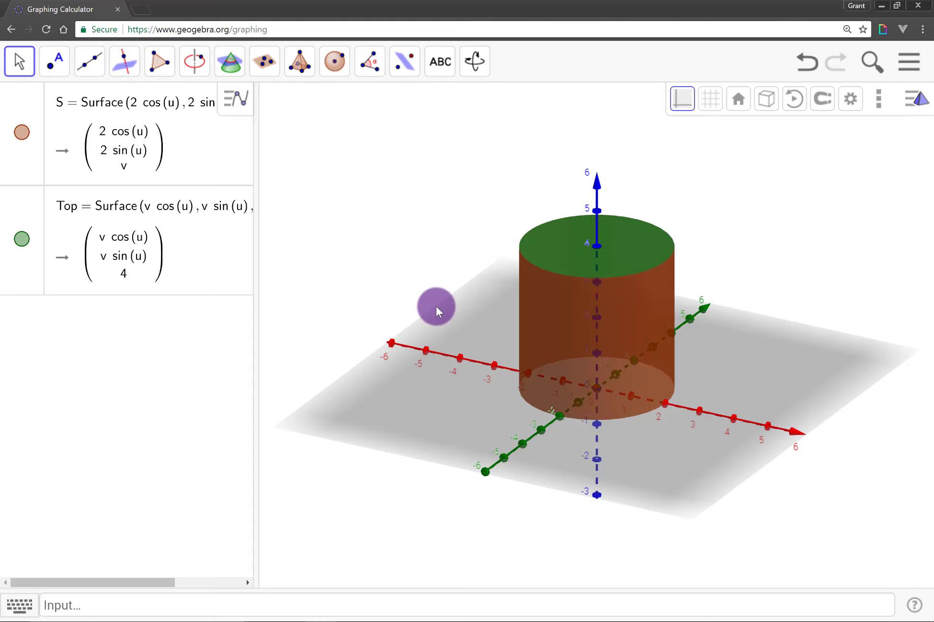
left_click_drag(435, 305, 556, 294)
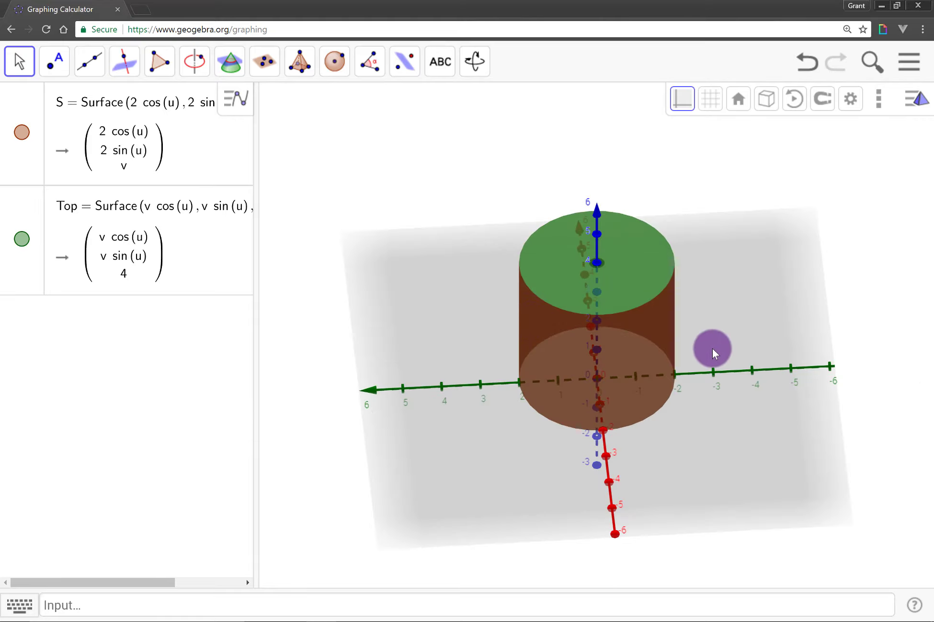